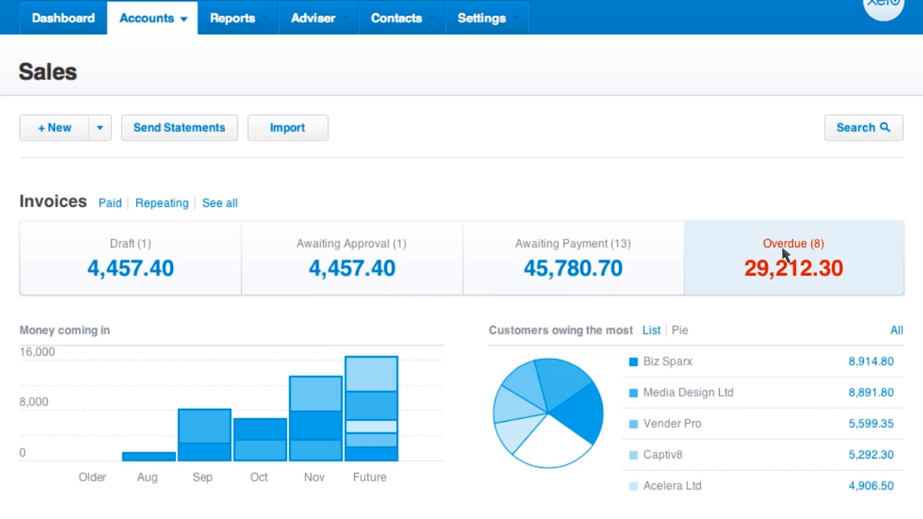
# View the invoices awaiting payment, and show the customers owing the most as a list on the Sales page
pyautogui.click(732, 252)
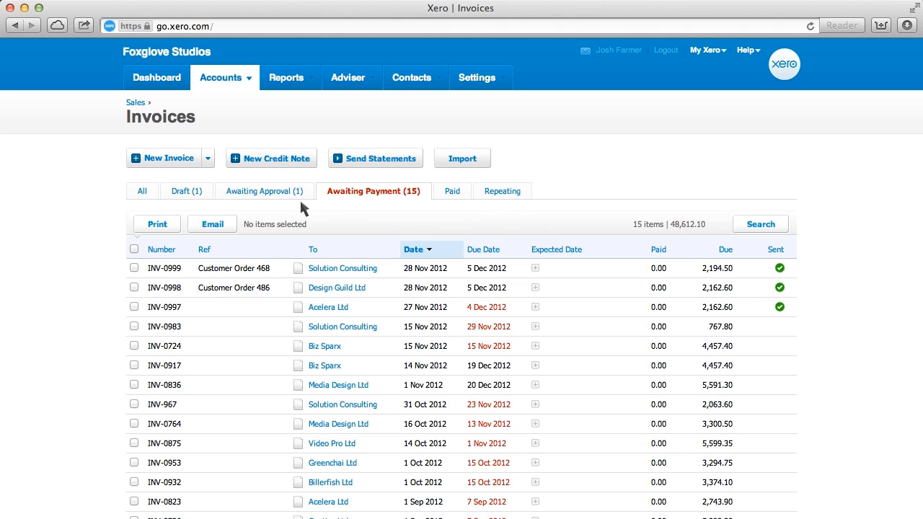
pyautogui.click(315, 250)
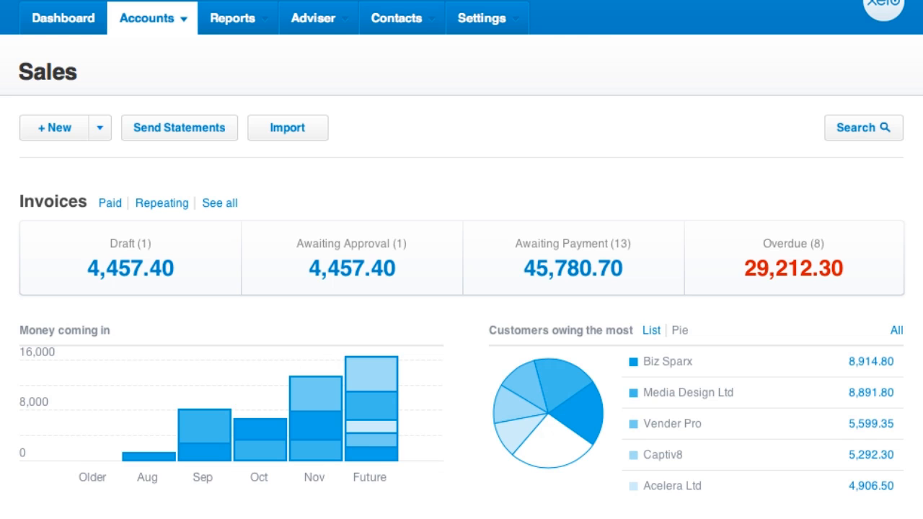
pyautogui.click(651, 333)
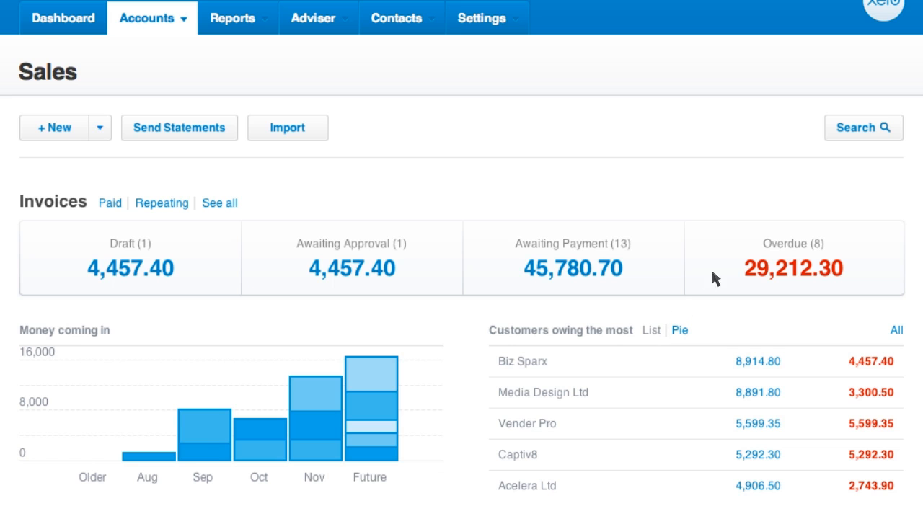
# Fill in an invoice search for "Biz" from 1 Oct 2012 to 1 Dec 2012, and close the search form
pyautogui.click(849, 135)
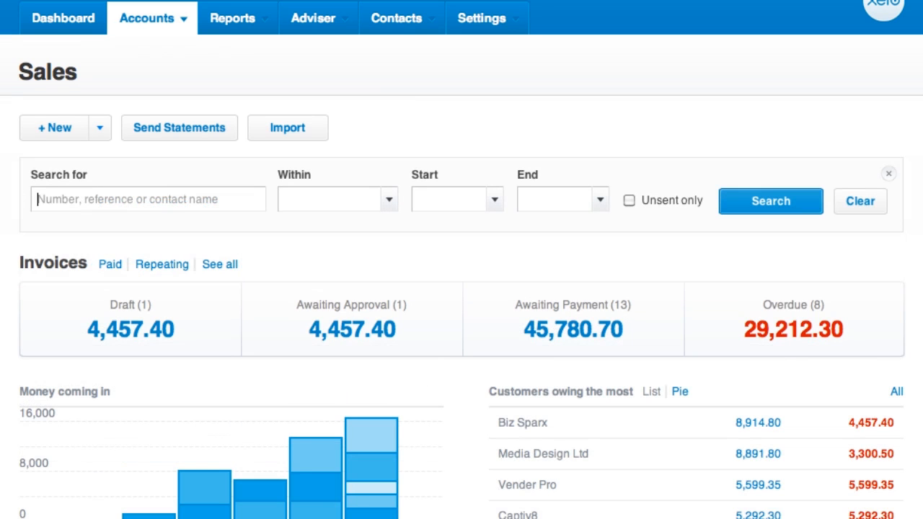
pyautogui.write('Biz')
pyautogui.click(439, 200)
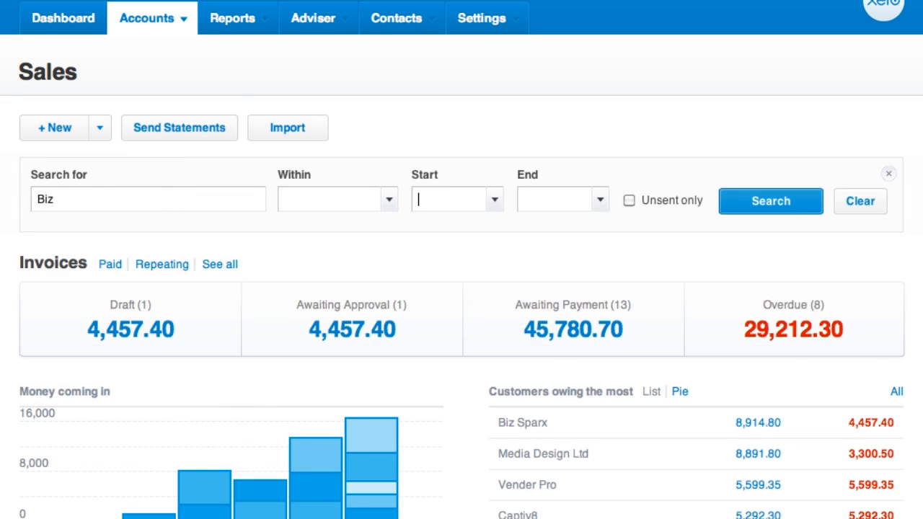
pyautogui.write('1/10')
pyautogui.press('Tab')
pyautogui.write('1/12')
pyautogui.press('Tab')
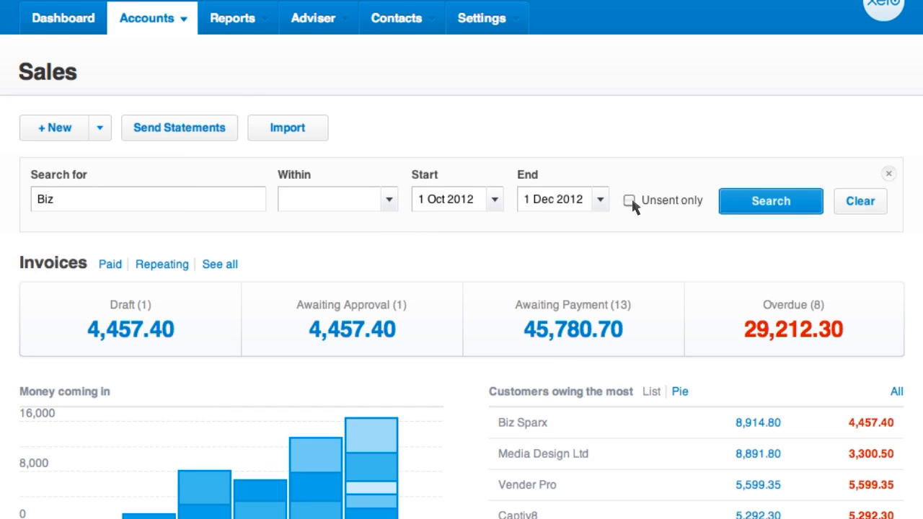
pyautogui.click(887, 174)
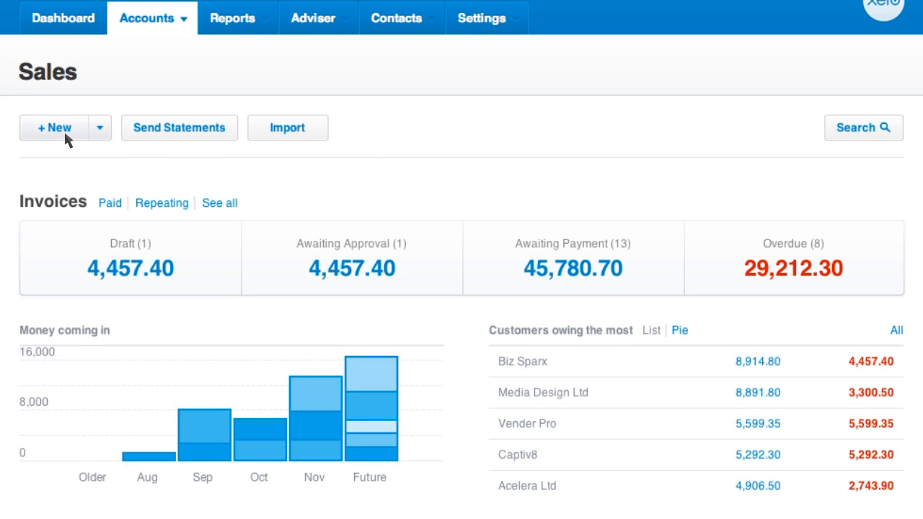
# Create a new invoice to Solution Consulting dated 28 Nov 2012, due 5 Dec 2012, with the reference "Customer Order 468"
pyautogui.click(99, 131)
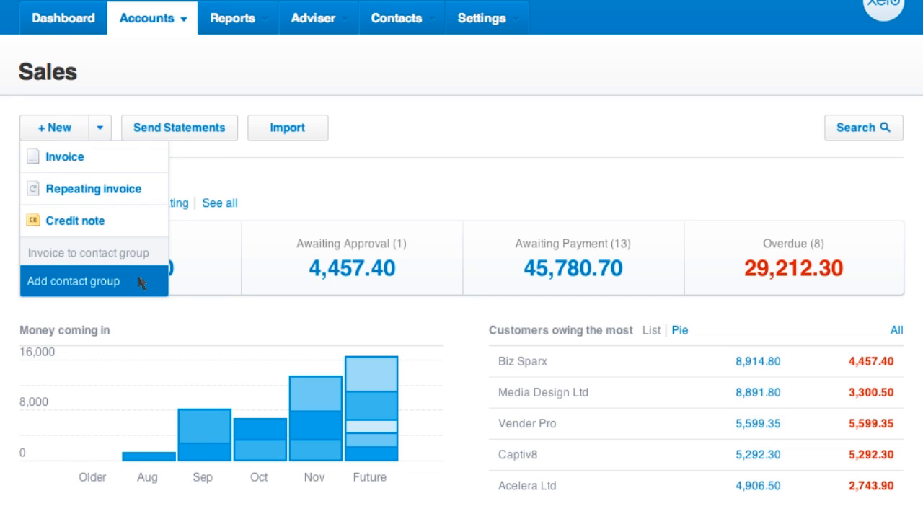
pyautogui.click(134, 158)
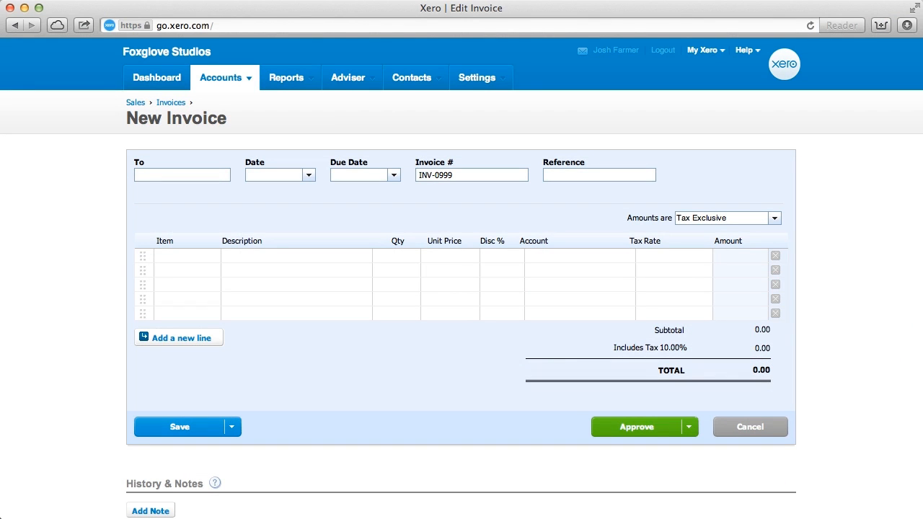
pyautogui.write('Solution Consulting')
pyautogui.press('Tab')
pyautogui.press('Tab')
pyautogui.press('Tab')
pyautogui.press('Tab')
pyautogui.write('Customer Order 468')
# Fill in the first invoice line with "Design fit out", quantity 1, unit price 1,875 and account 200 - Sales
pyautogui.press('Tab')
pyautogui.write('Design fit out')
pyautogui.press('Tab')
pyautogui.write('1')
pyautogui.press('Tab')
pyautogui.write('1,875')
pyautogui.press('Tab')
pyautogui.press('Tab')
pyautogui.write('200 - Sales')
pyautogui.press('Tab')
pyautogui.press('Tab')
# Add the Monthly inventory item, Monthly Service Plan, on the second invoice line
pyautogui.click(214, 270)
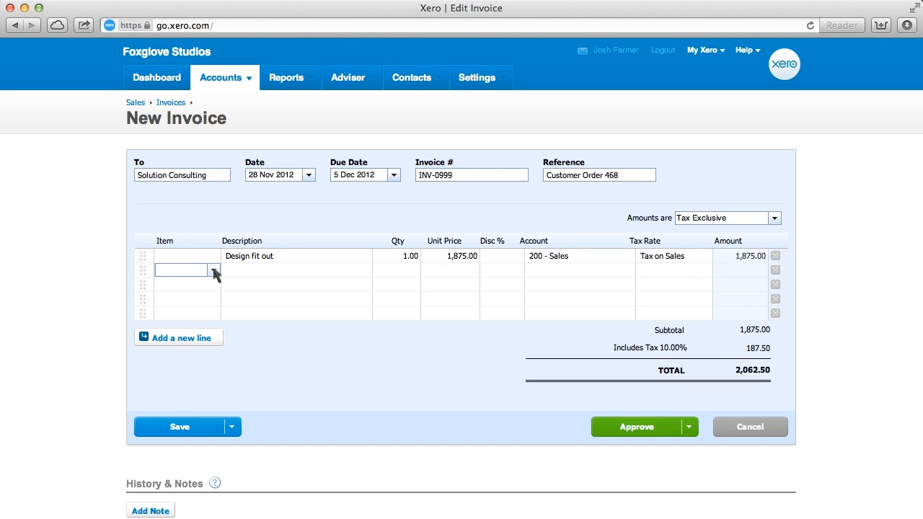
pyautogui.click(213, 271)
pyautogui.click(227, 312)
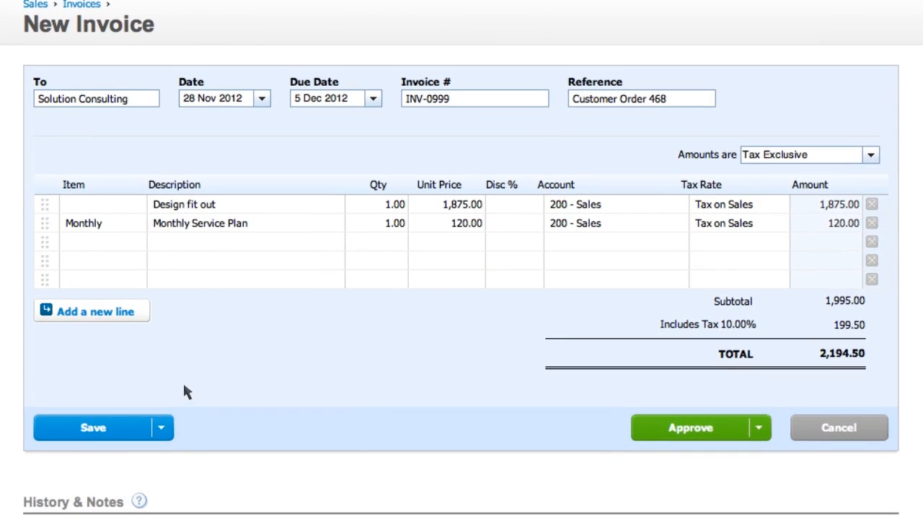
# Review the ways to save the invoice, approve it and start emailing it to the customer
pyautogui.click(163, 429)
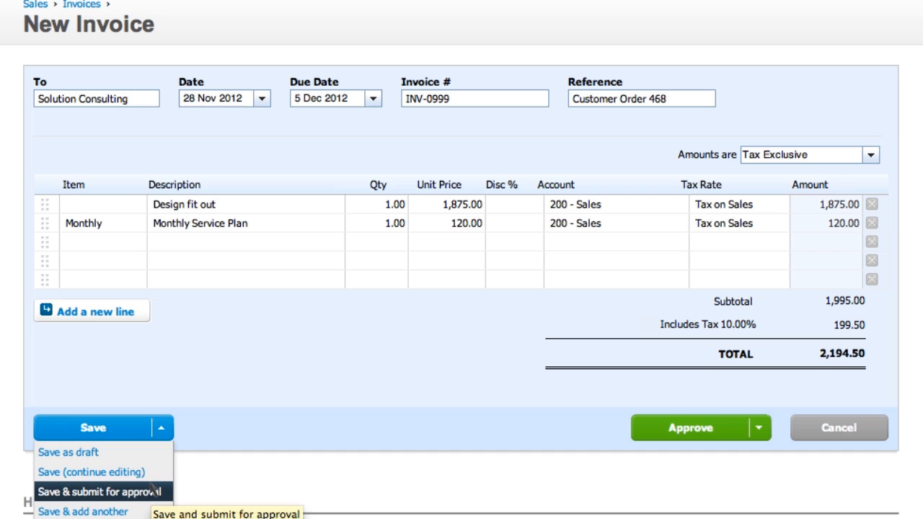
pyautogui.click(245, 475)
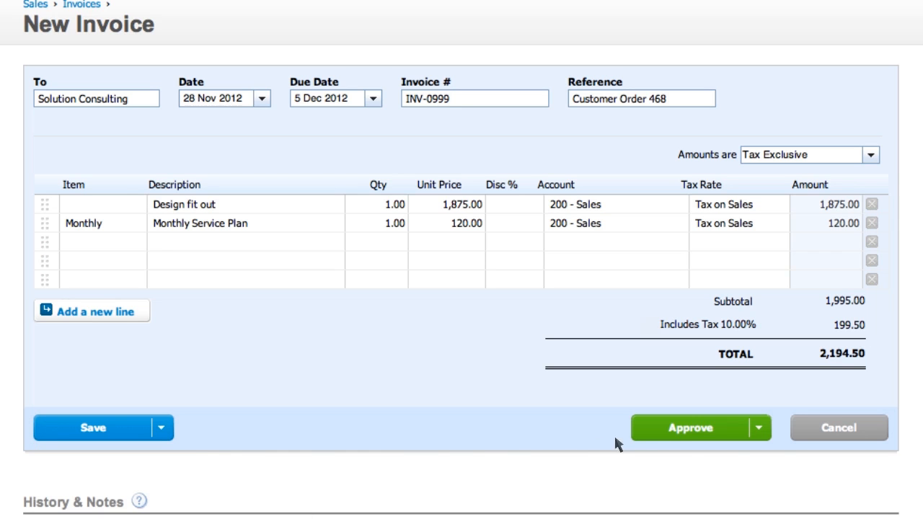
pyautogui.click(714, 431)
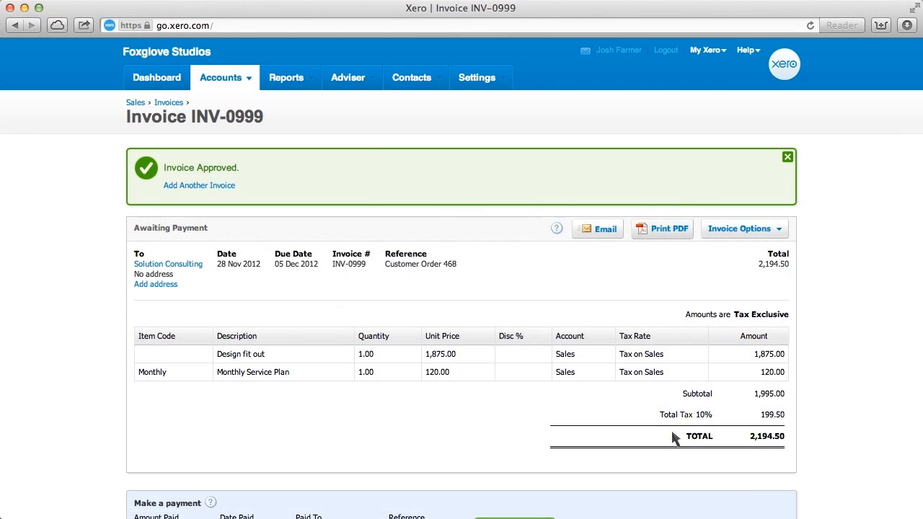
pyautogui.click(602, 229)
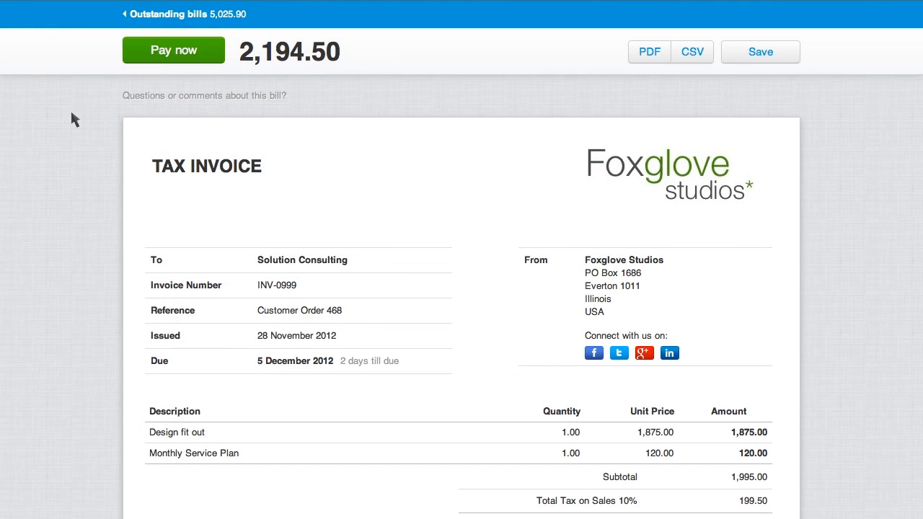
# Send Foxglove Studios the comment "Great job, thanks!" from the online invoice
pyautogui.click(207, 98)
pyautogui.write('Great job, thanks!')
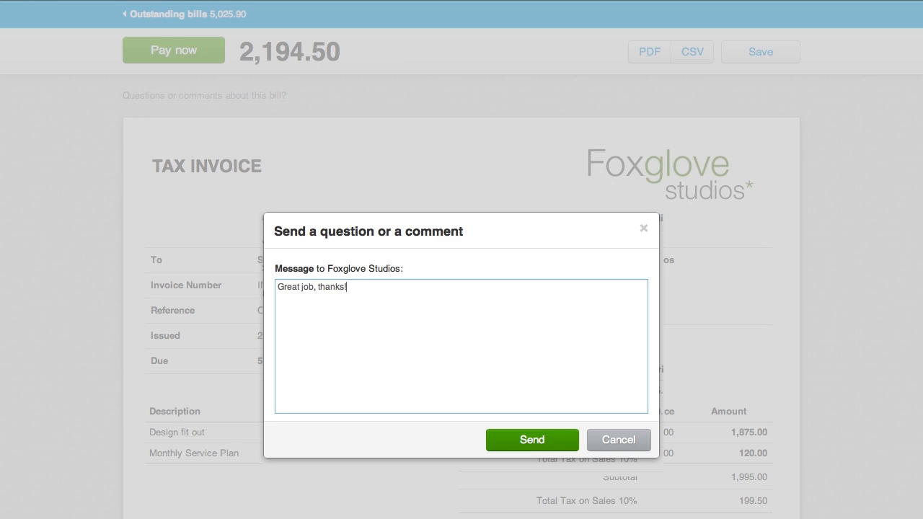
pyautogui.click(528, 443)
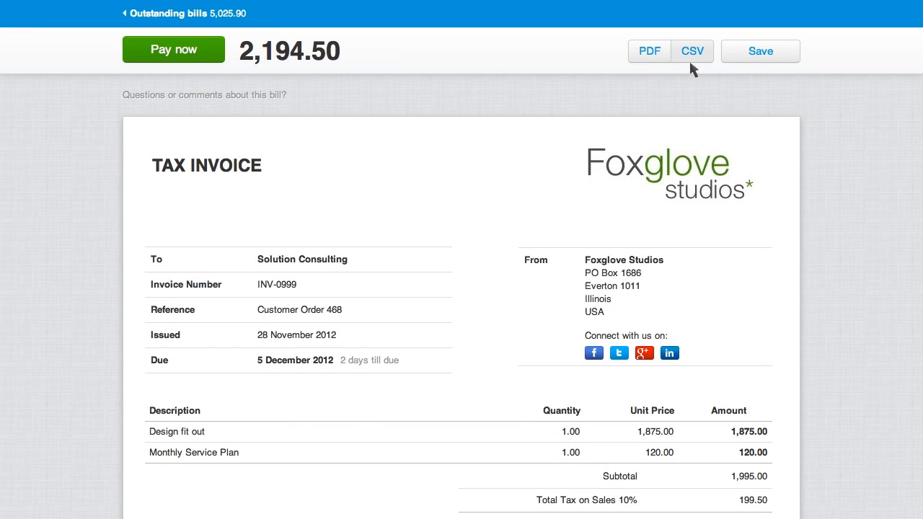
# Save the online bill with an existing Xero login, choosing Solution Consulting as the organisation for the draft bill
pyautogui.click(748, 66)
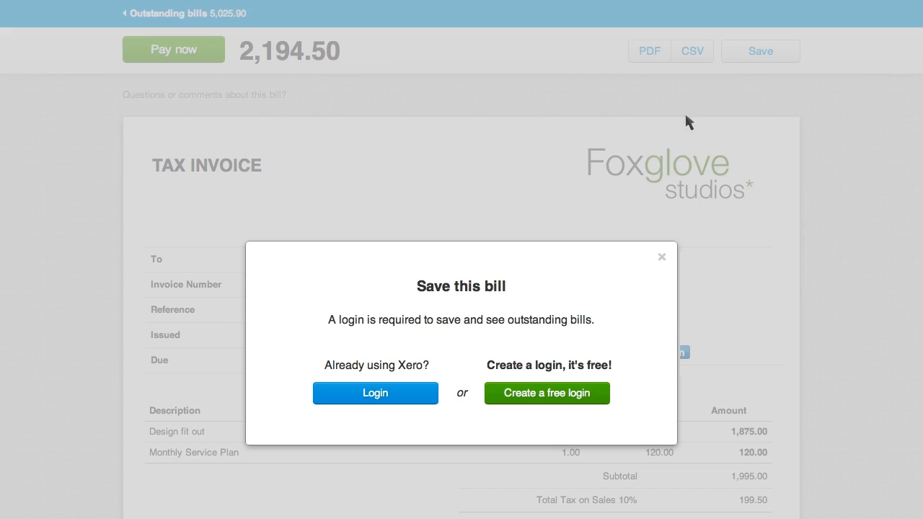
pyautogui.click(389, 399)
pyautogui.click(574, 345)
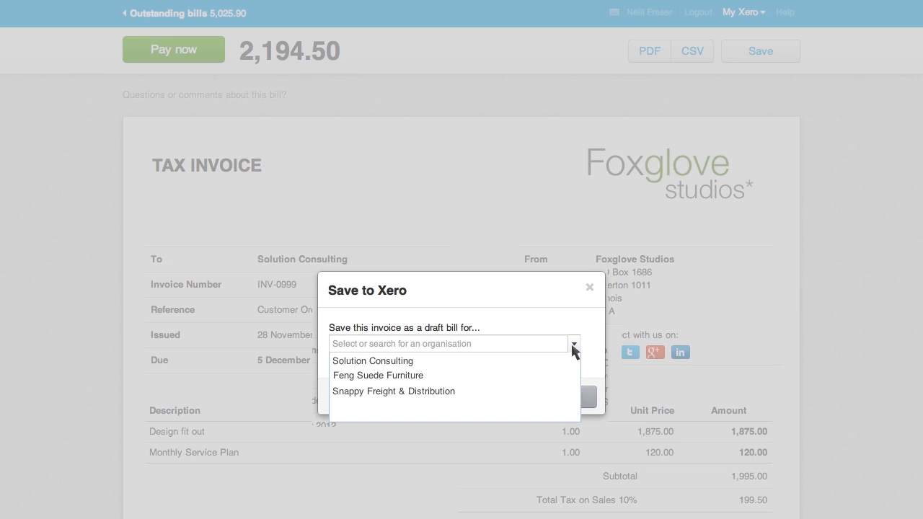
pyautogui.click(412, 362)
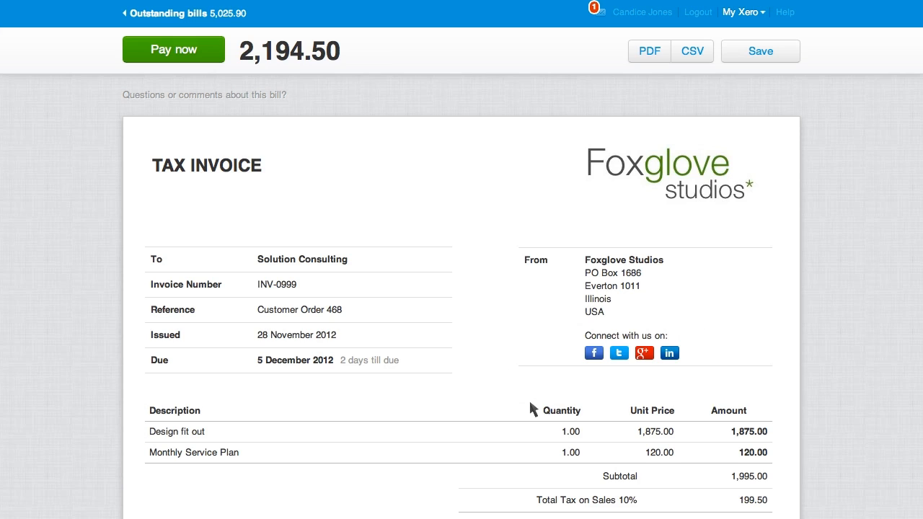
# Check the message list for the new bill, and view the outstanding bills from Foxglove Studios
pyautogui.click(601, 12)
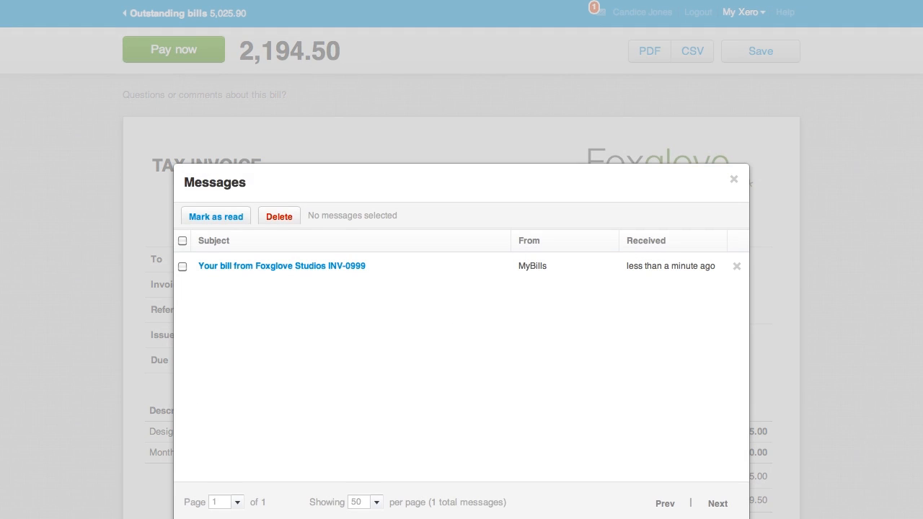
pyautogui.click(734, 180)
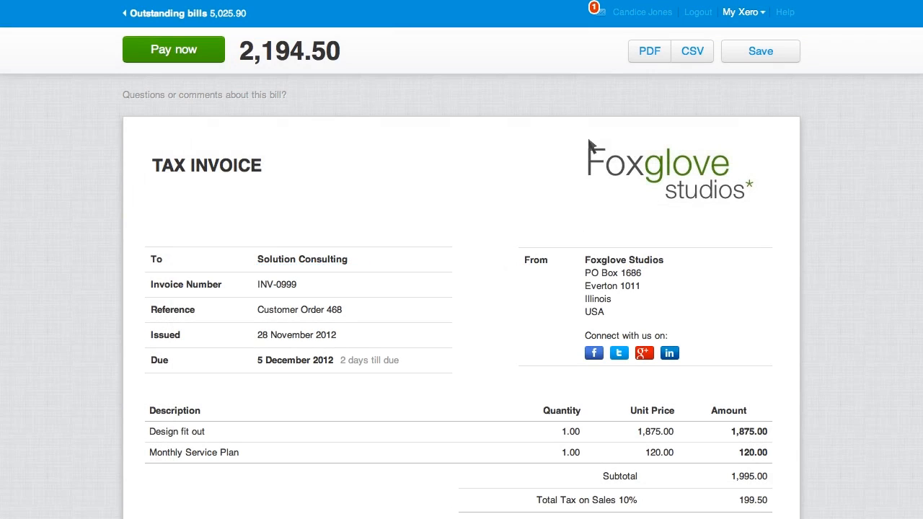
pyautogui.click(144, 22)
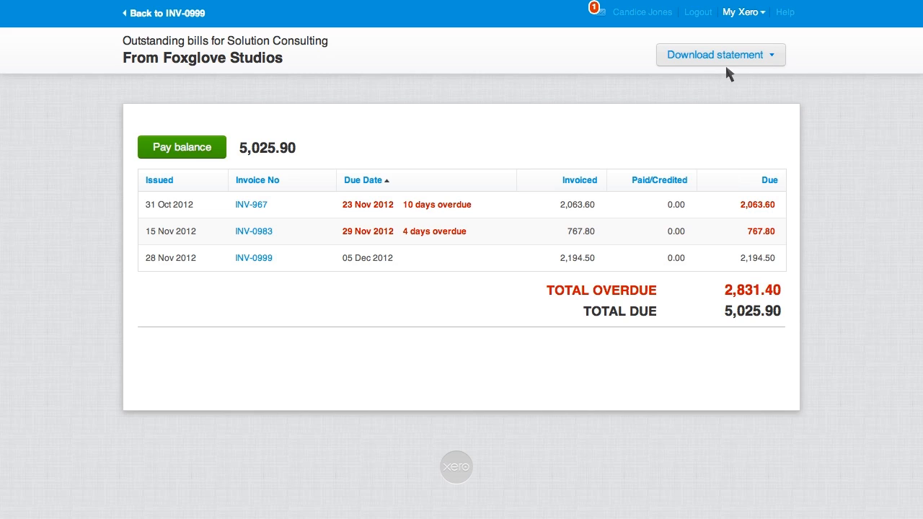
pyautogui.click(751, 20)
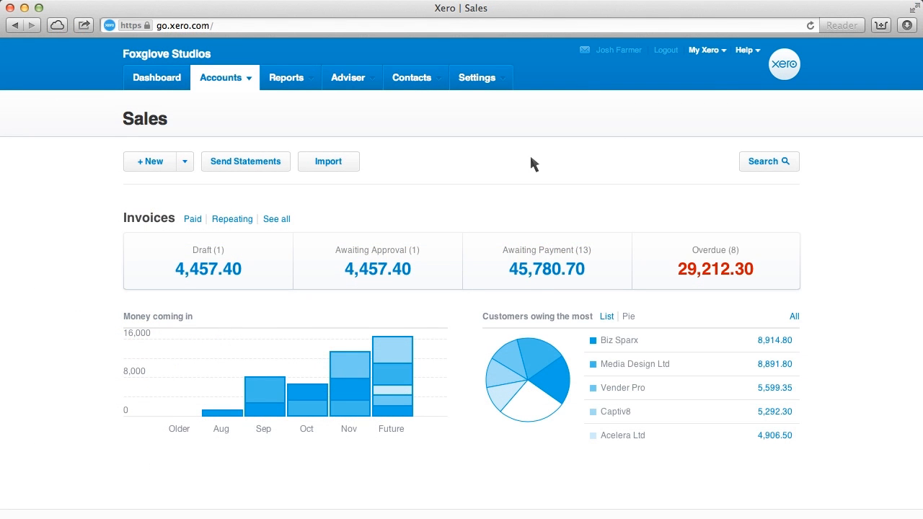
# Open the Invoice Settings page from the organisation's general settings
pyautogui.click(494, 90)
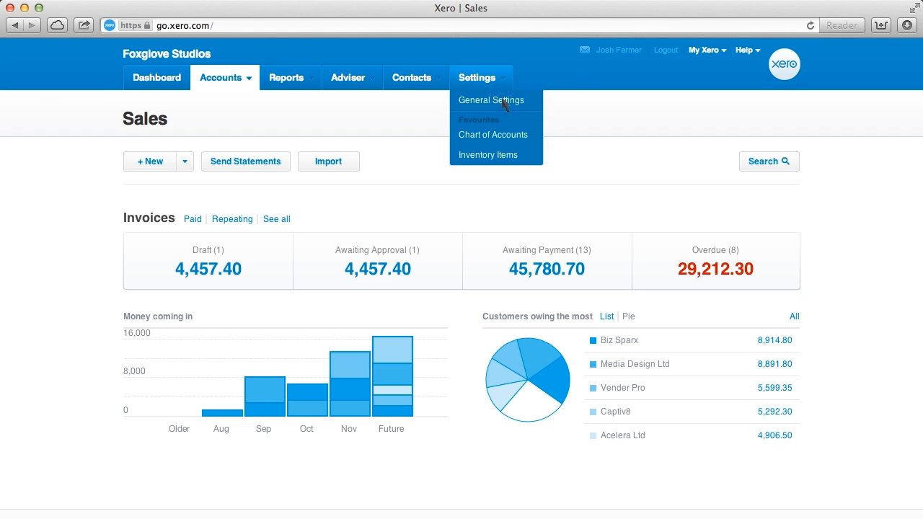
pyautogui.click(505, 105)
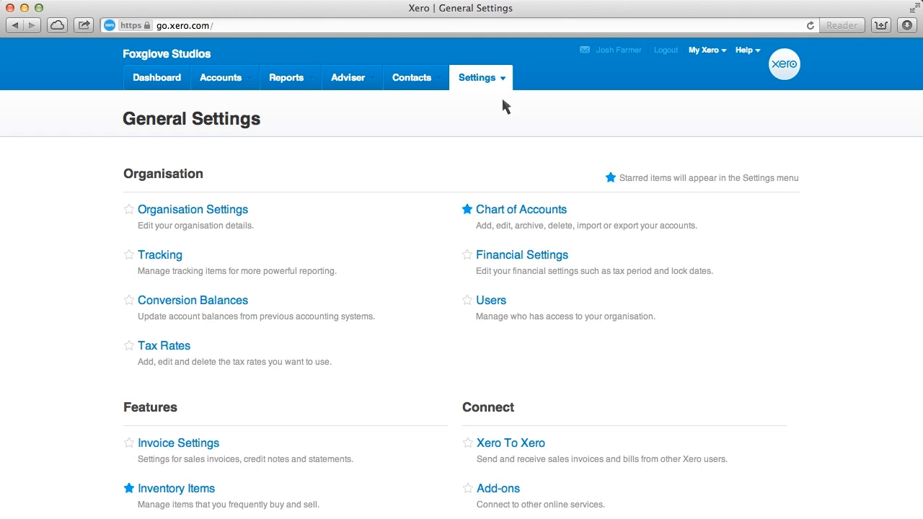
pyautogui.click(175, 447)
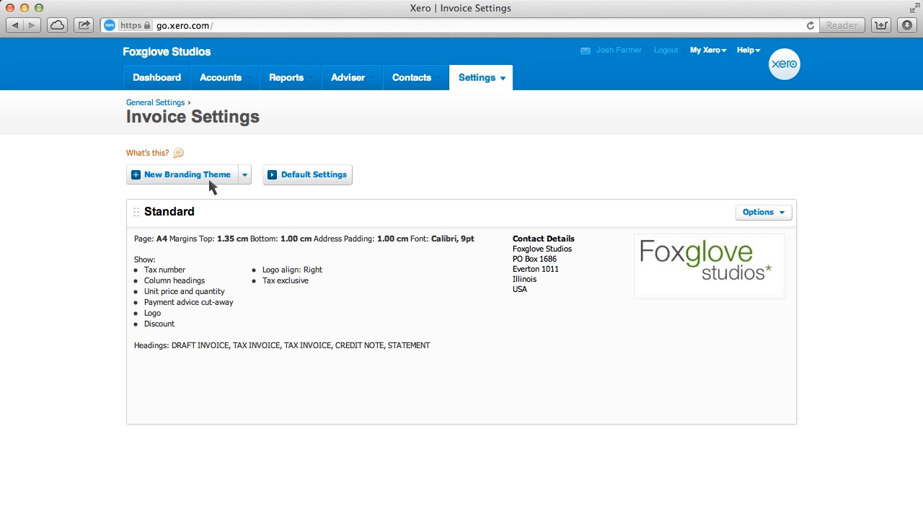
# Edit the Standard branding theme's payment advice to "Please pay electronically to Foxglove Studios" plus the HSBC bank account number, and save it
pyautogui.click(781, 214)
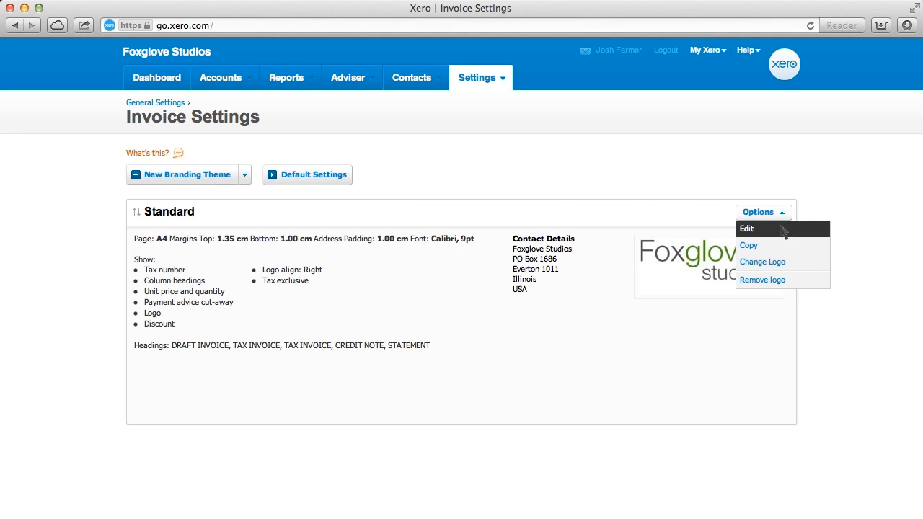
pyautogui.click(782, 230)
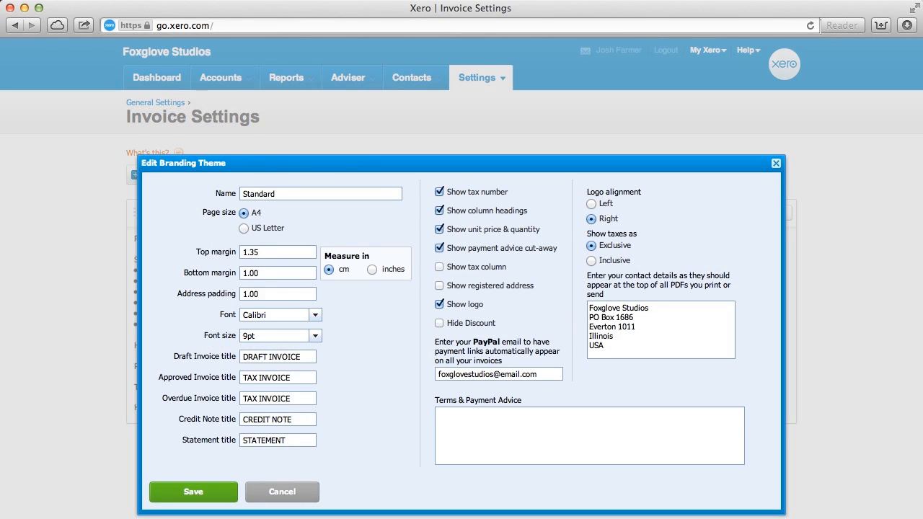
pyautogui.press('Return')
pyautogui.press('Return')
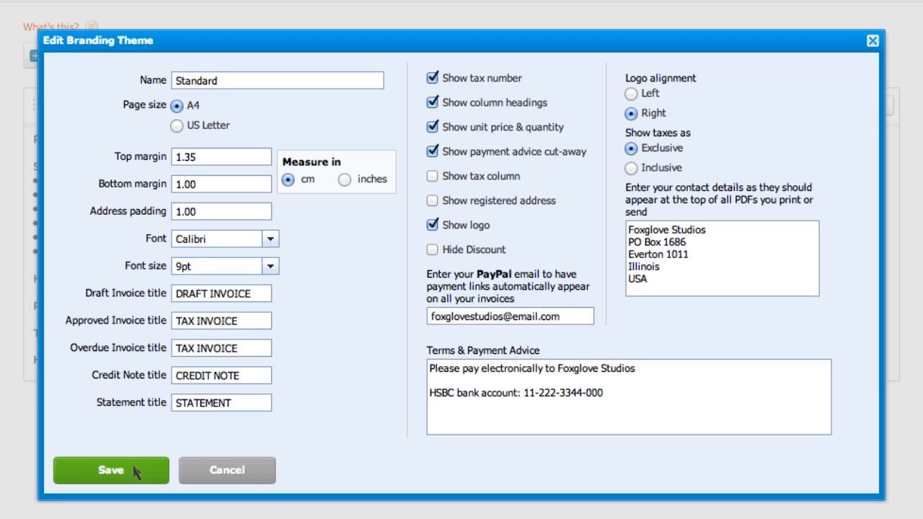
pyautogui.click(112, 470)
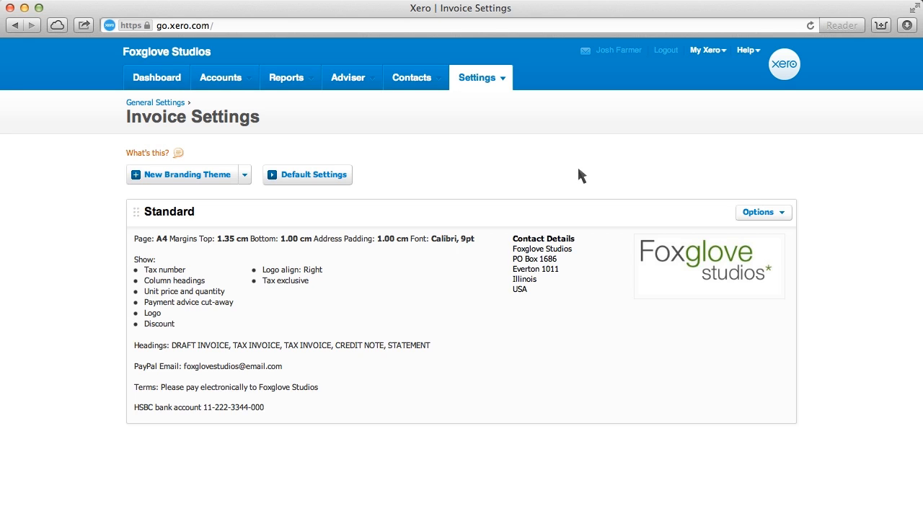
# Open the Organisation Settings with the contact details and social links from the general settings
pyautogui.click(504, 79)
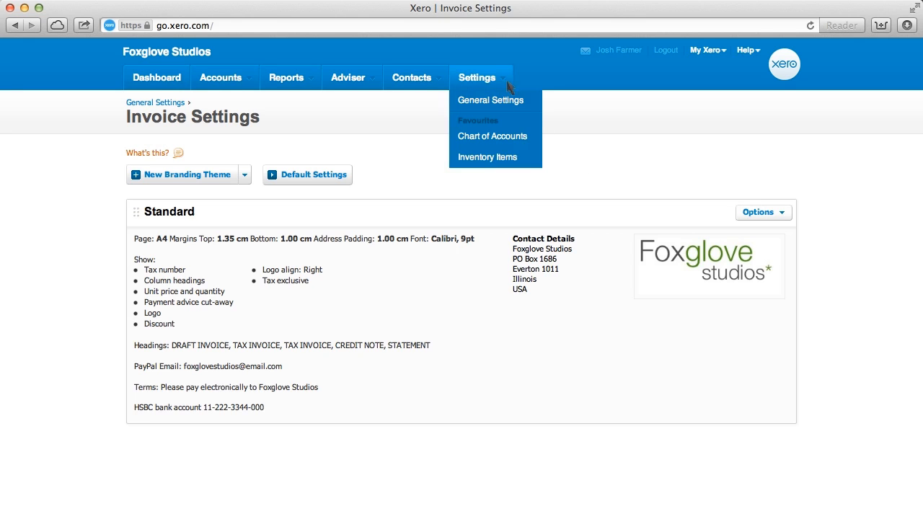
pyautogui.click(526, 98)
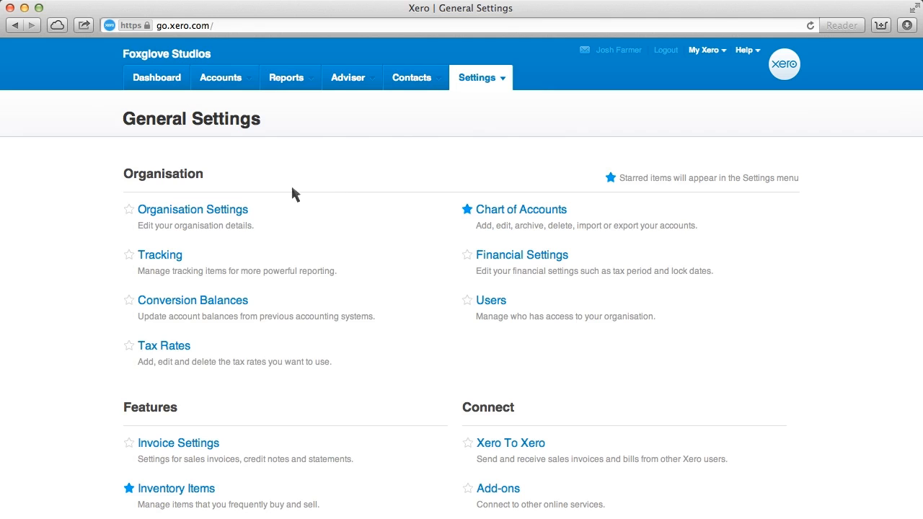
pyautogui.click(258, 213)
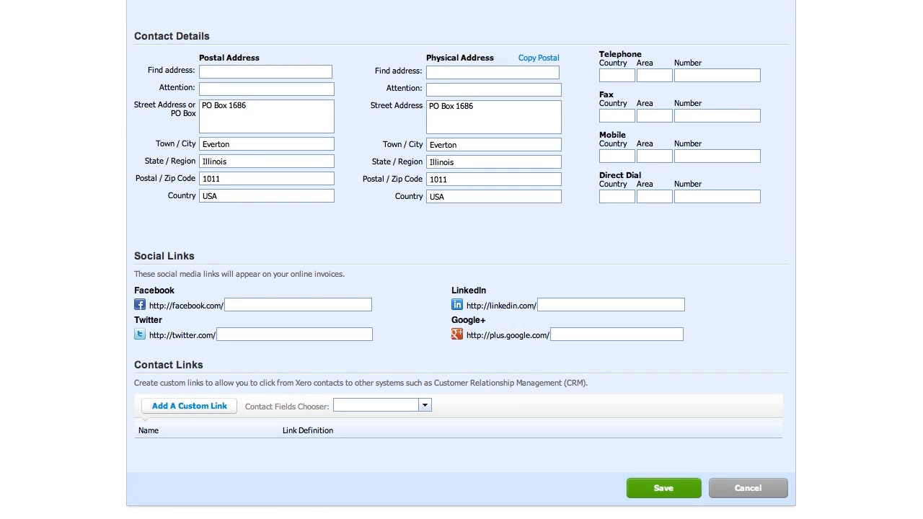